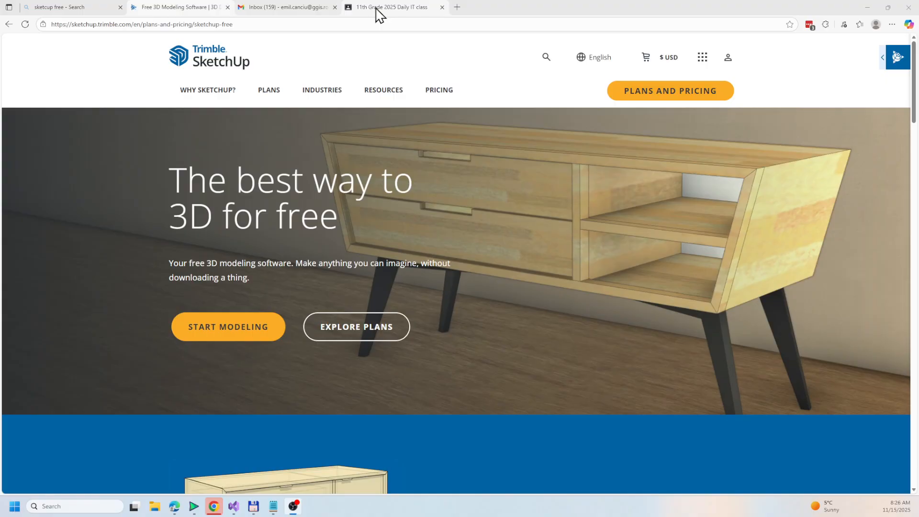
Start a new SketchUp web model using the Decimal - Meters template
left_click(246, 329)
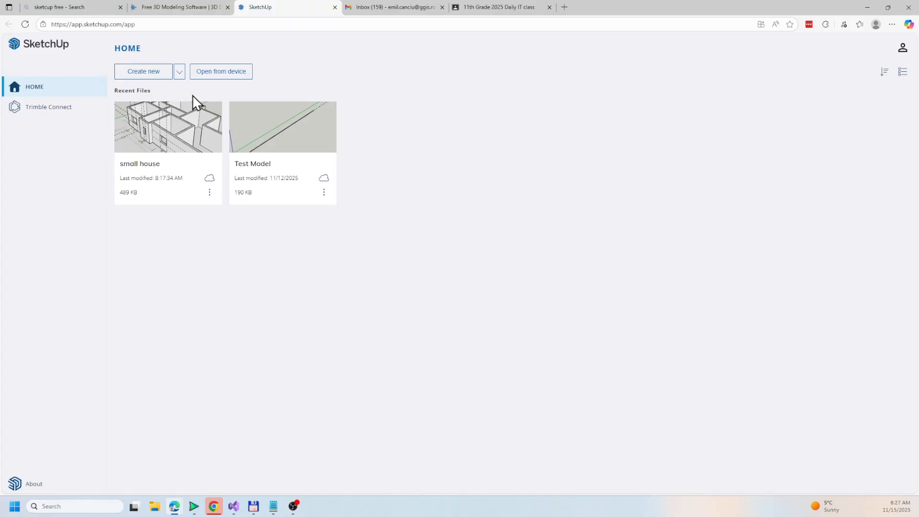
left_click(179, 73)
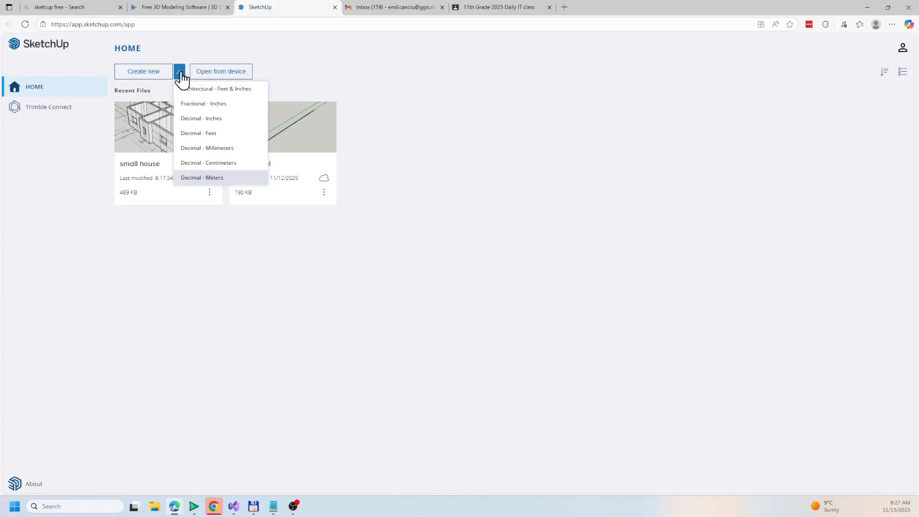
left_click(214, 178)
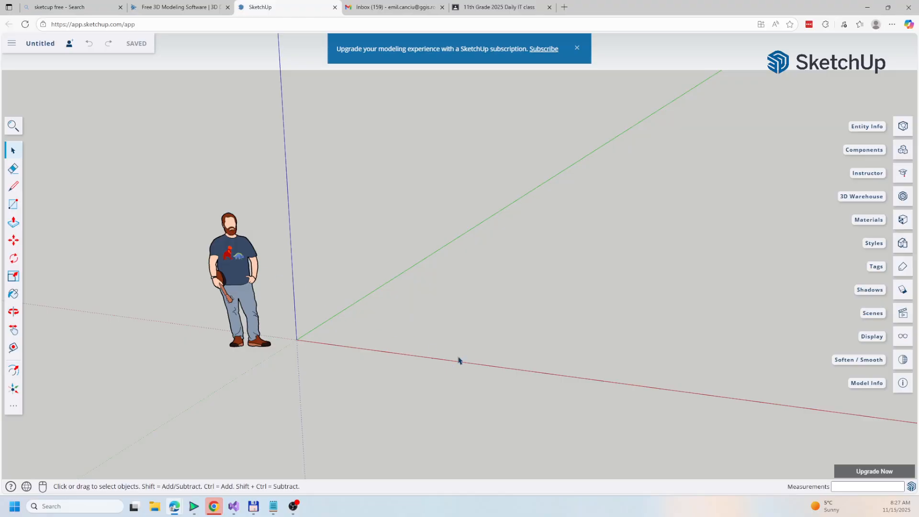
scroll(464, 325, "down", 3)
middle_click_drag(507, 325, 459, 350)
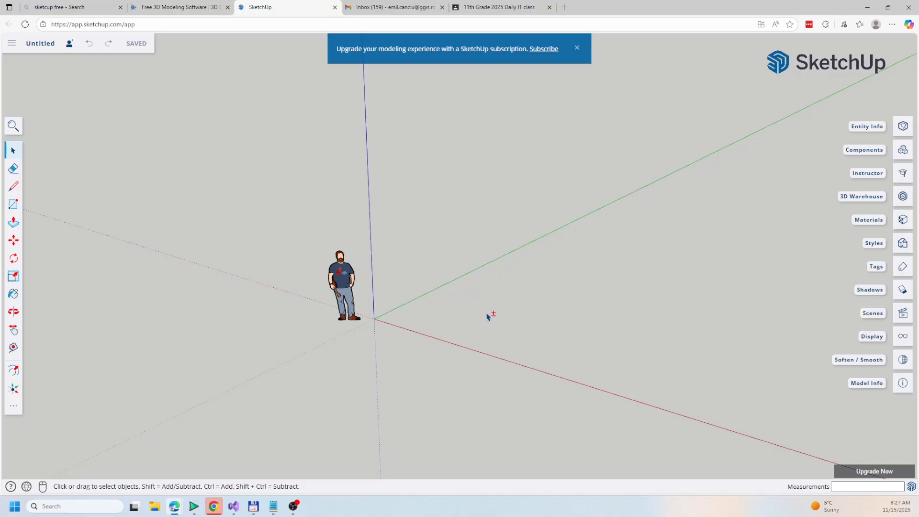
middle_click_drag(487, 313, 410, 302)
middle_click_drag(494, 314, 370, 278)
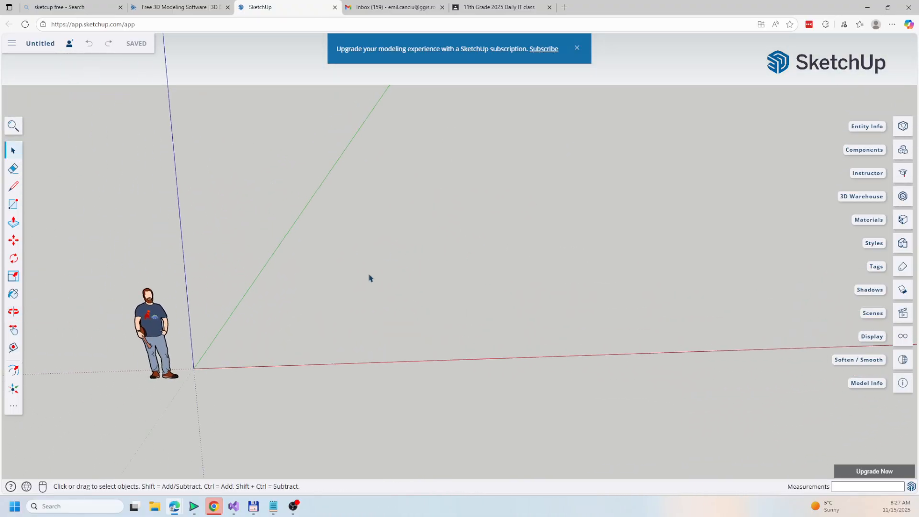
Save the model in the SketchUp project folder under the name small house 2
left_click(41, 44)
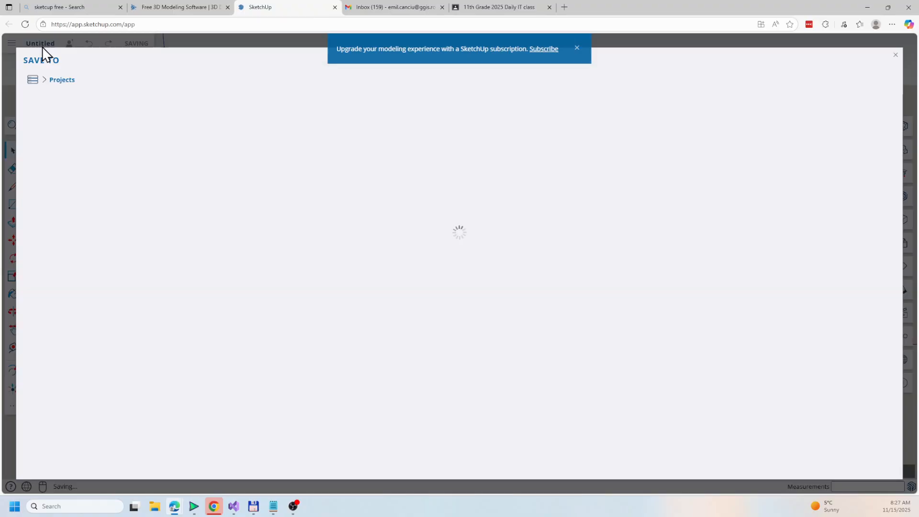
left_click(74, 193)
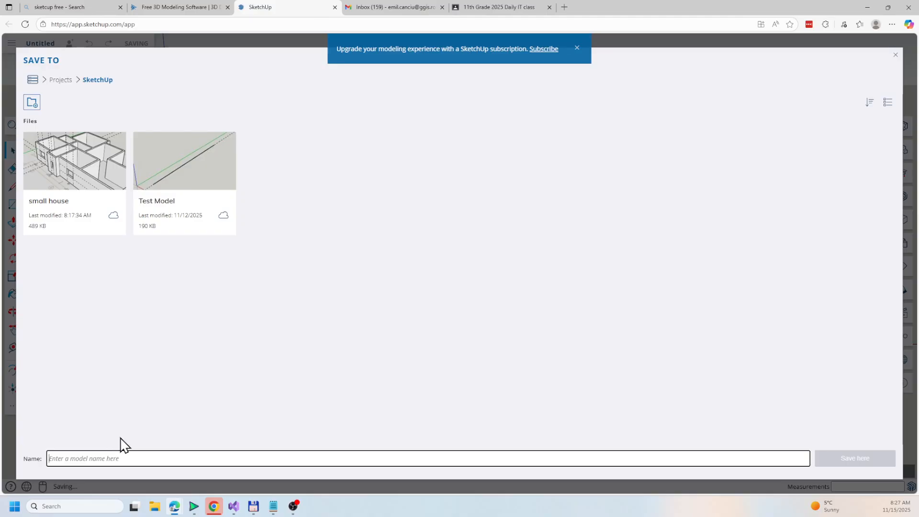
type("small")
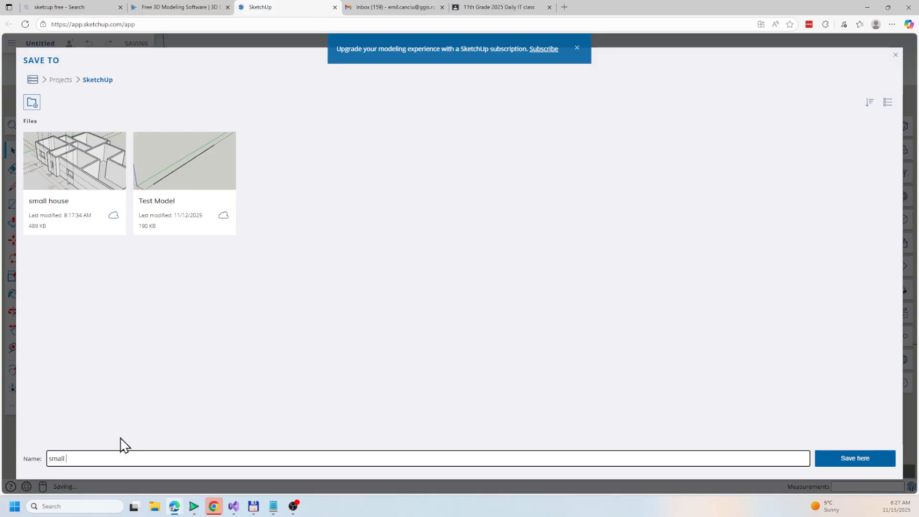
type(" house wo")
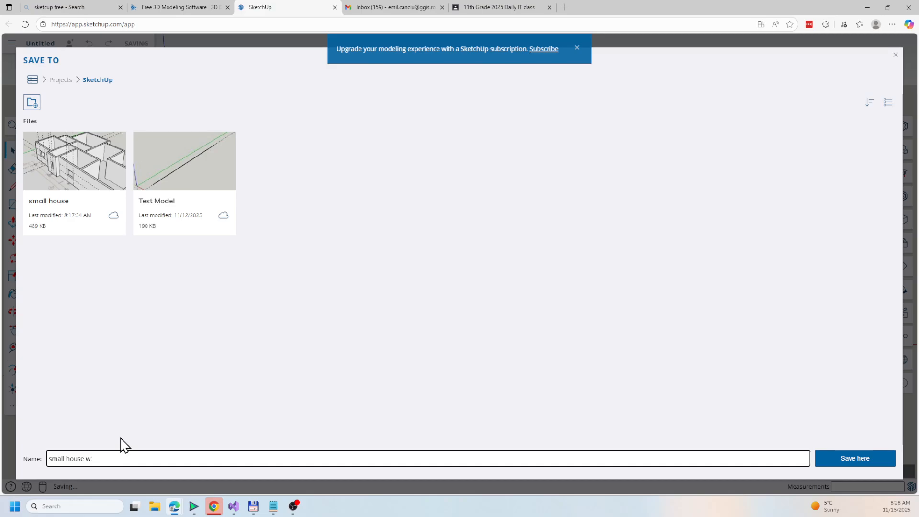
key("BackSpace")
type("2")
key("Return")
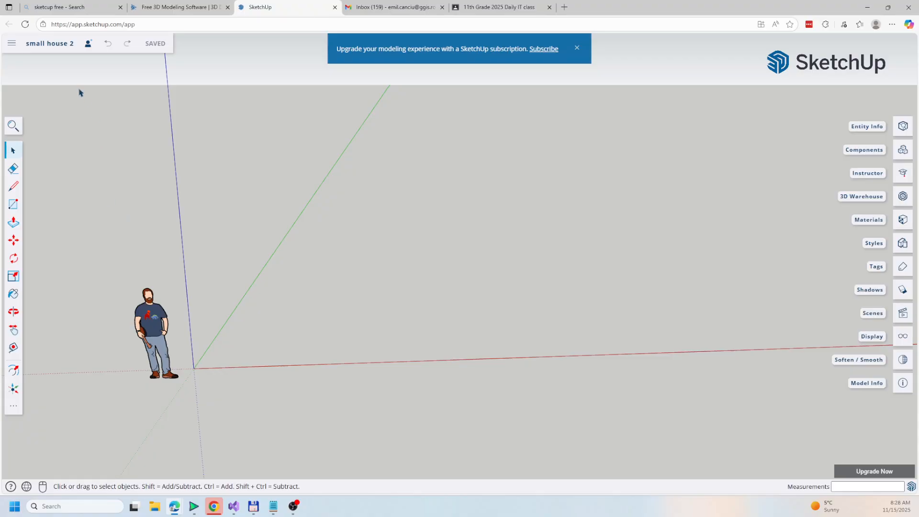
Import Simple-House-Plan-8x17-Meter-floor-plan.jpg from the device as an image
left_click(11, 48)
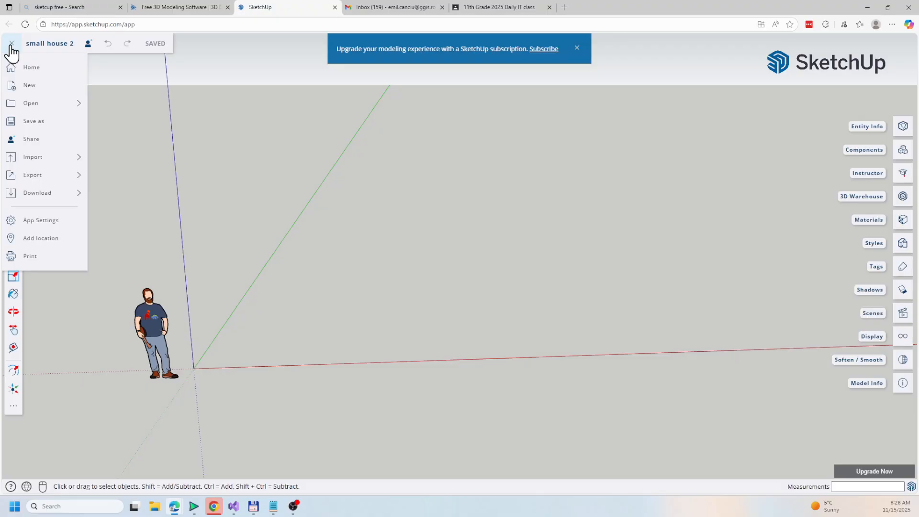
left_click(12, 46)
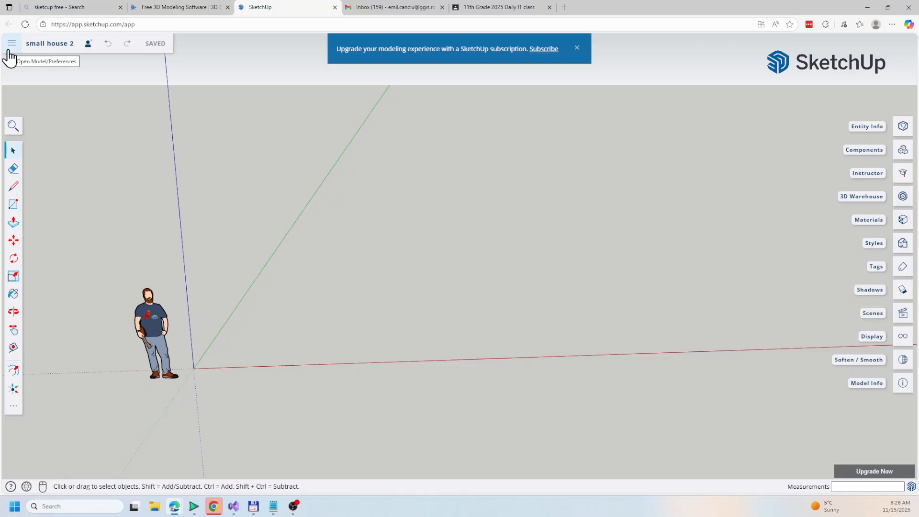
left_click(11, 45)
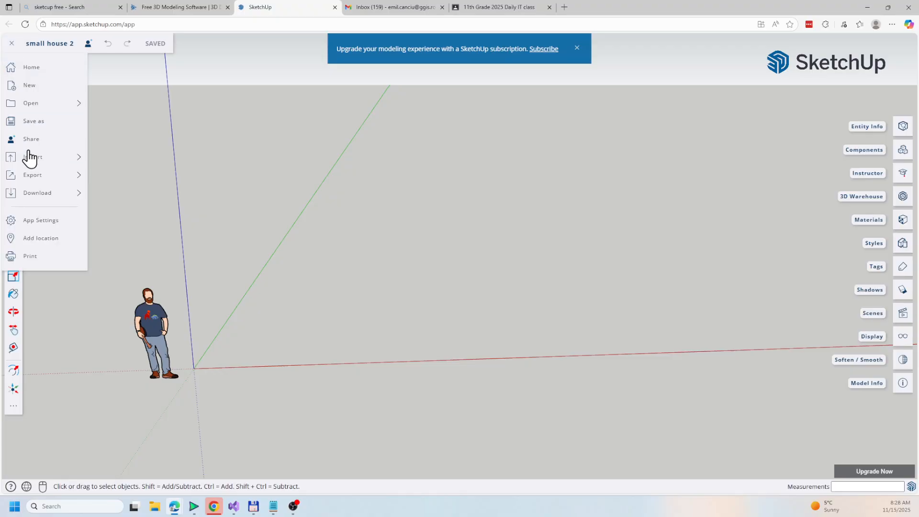
mouse_move(35, 160)
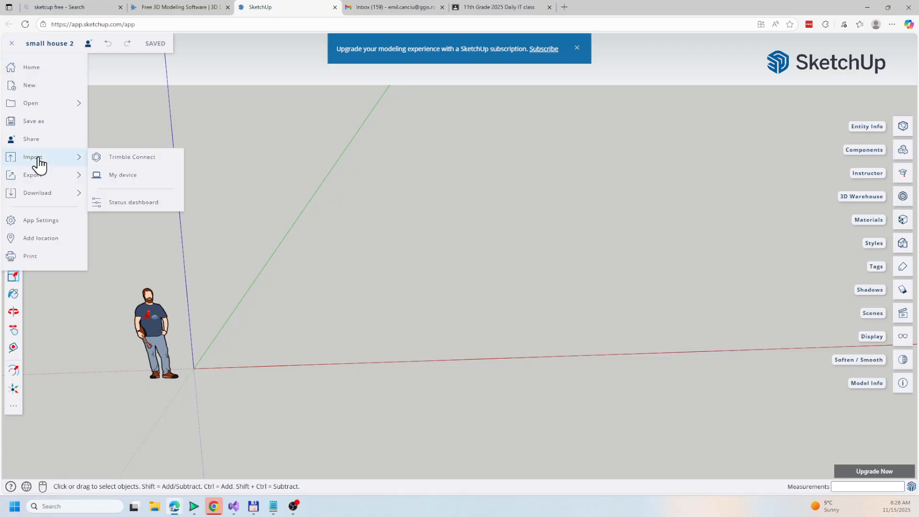
left_click(124, 176)
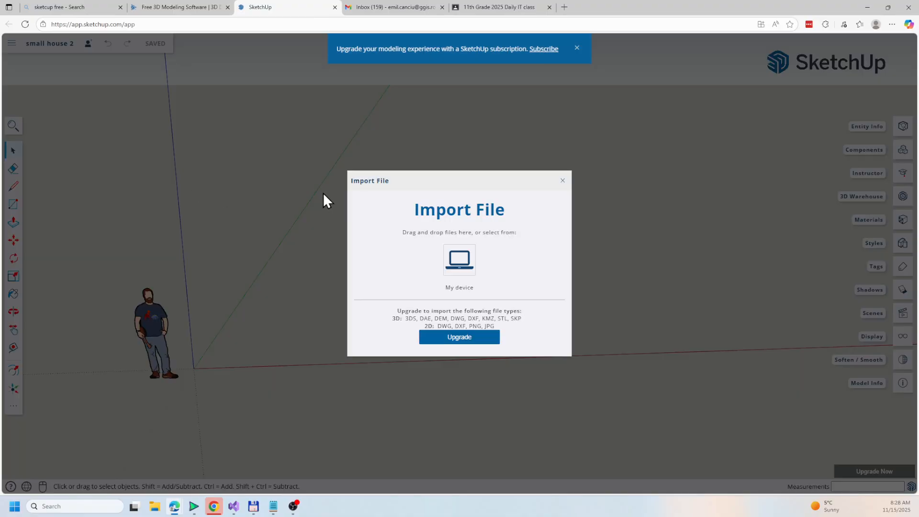
left_click(464, 272)
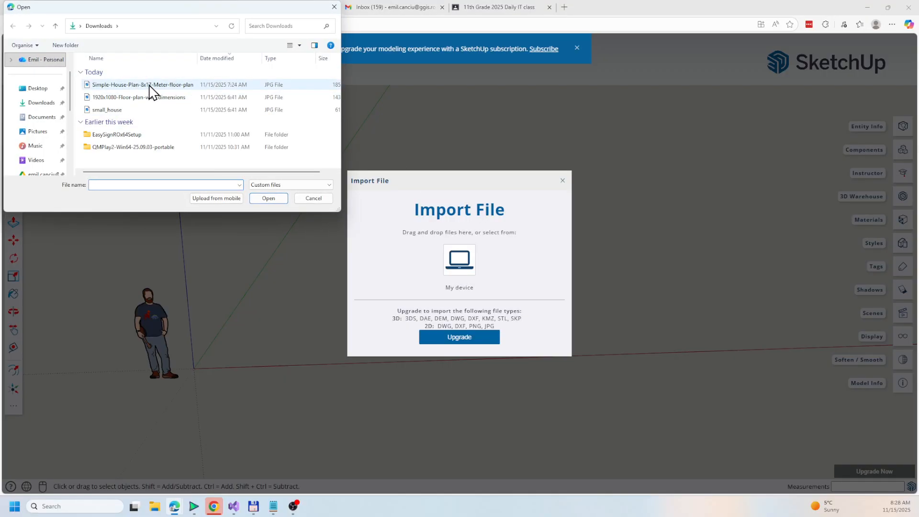
left_click(150, 86)
left_click(265, 199)
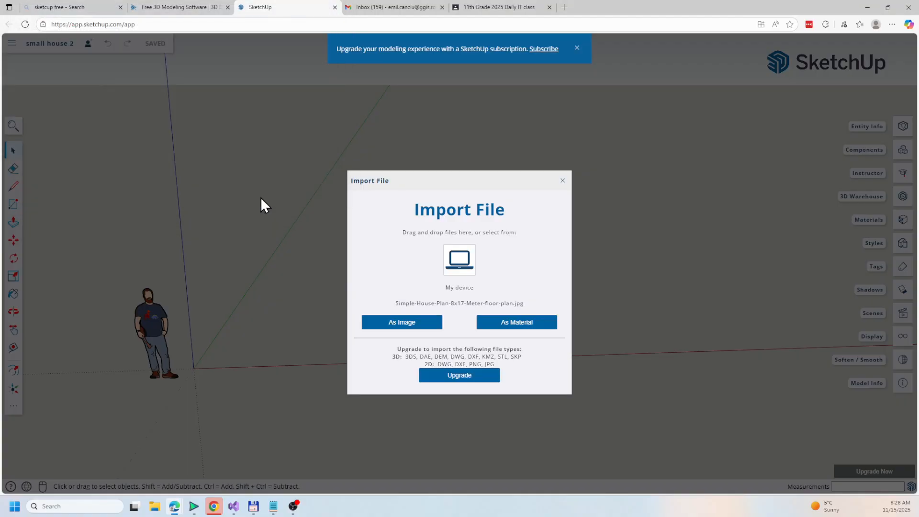
left_click(407, 329)
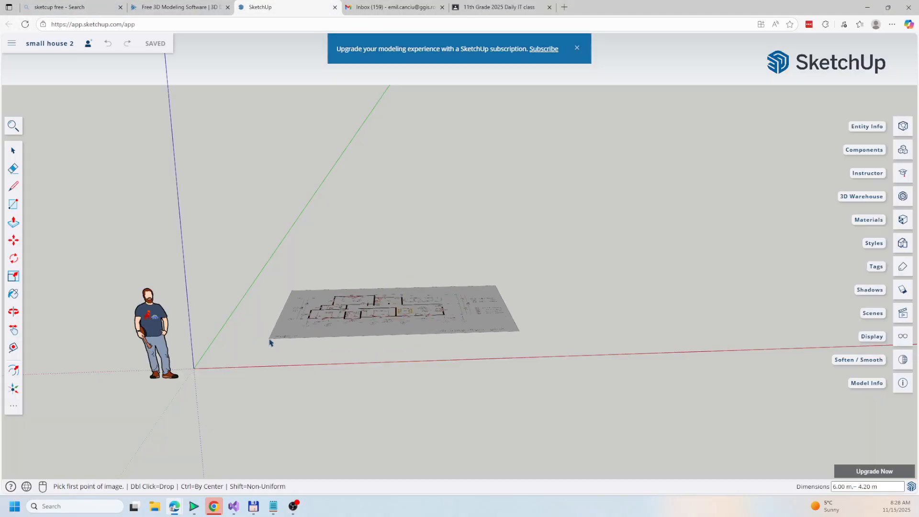
Place the floor plan image with its corner at the origin, about 13.8 m wide and 9.6 m high
left_click(194, 369)
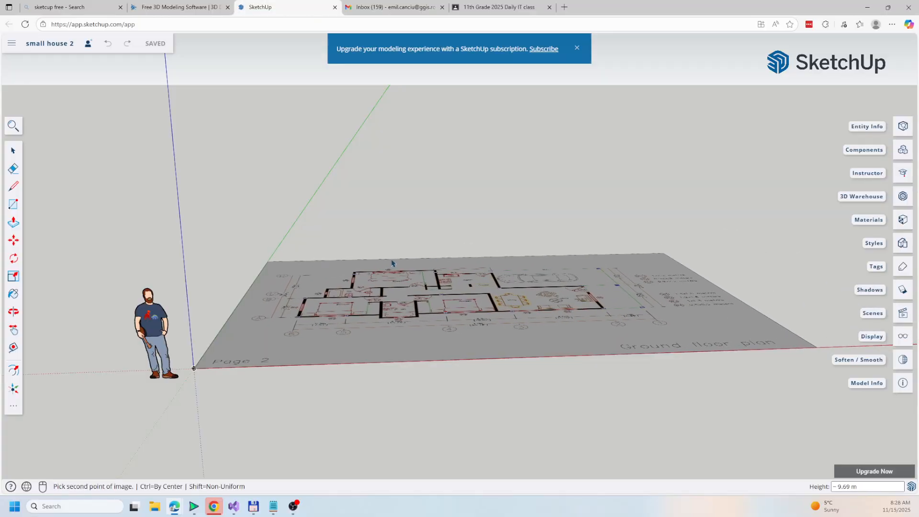
left_click(390, 264)
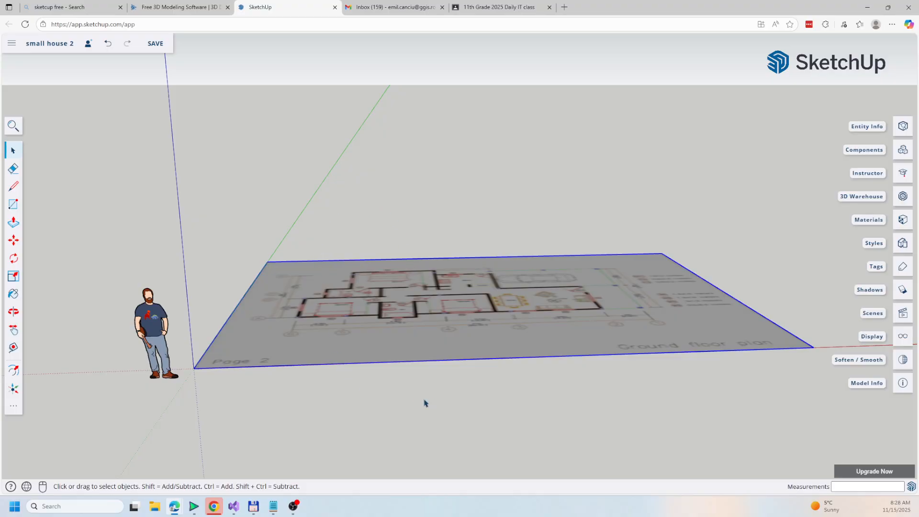
Switch the camera to the Plan View (Top) standard view
key("o")
left_click_drag(482, 383, 443, 382)
key("space")
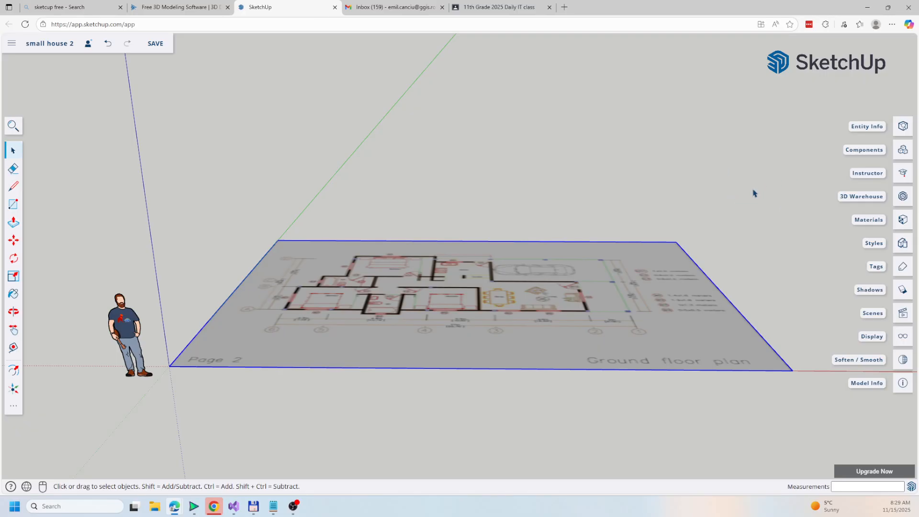
left_click(901, 315)
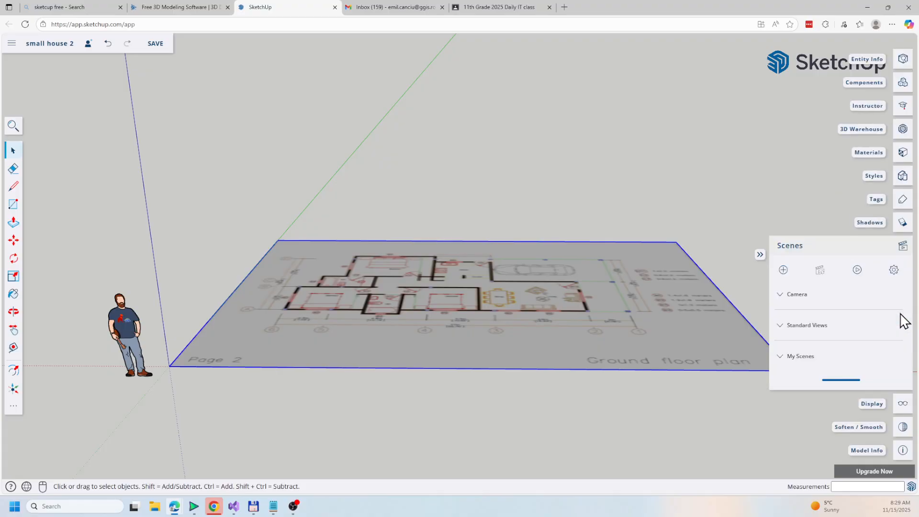
left_click(805, 325)
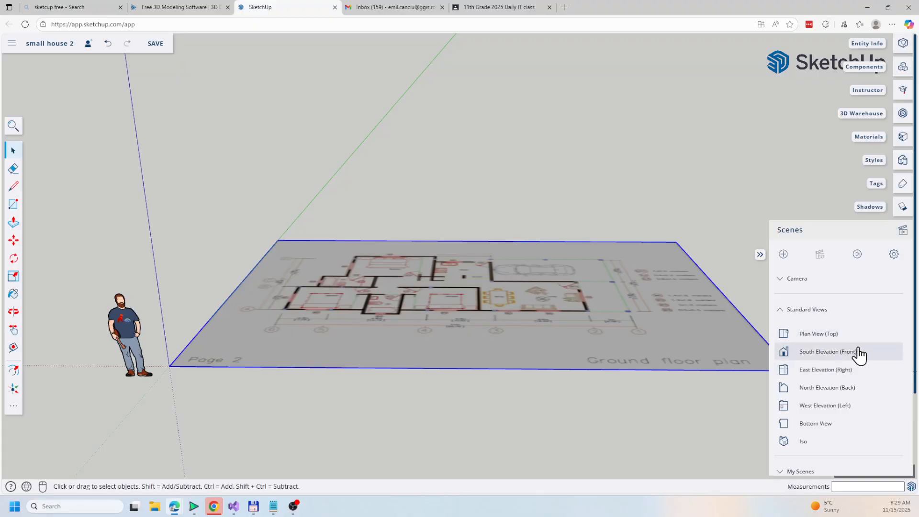
left_click(812, 343)
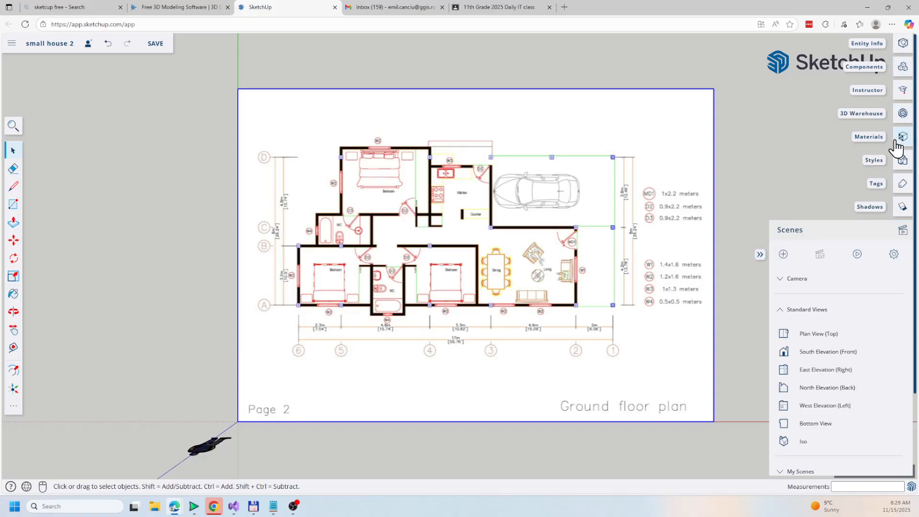
left_click(903, 207)
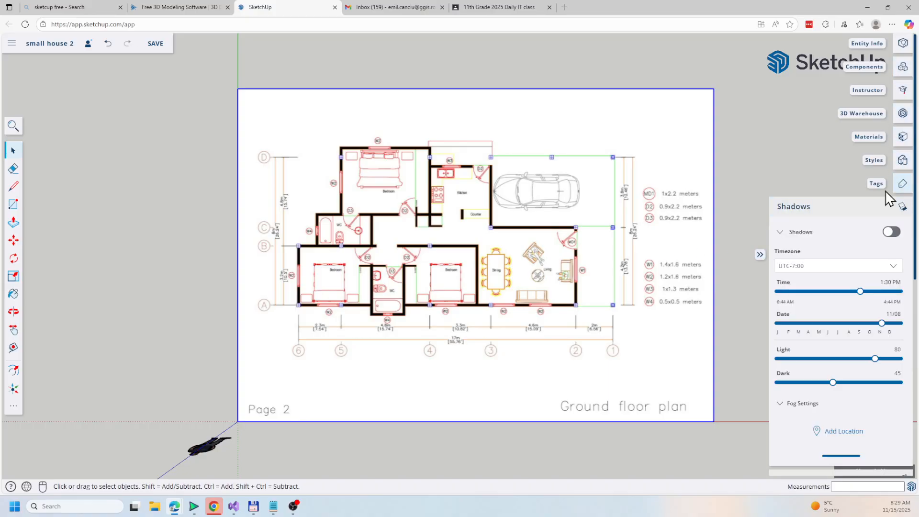
left_click(796, 210)
left_click(796, 234)
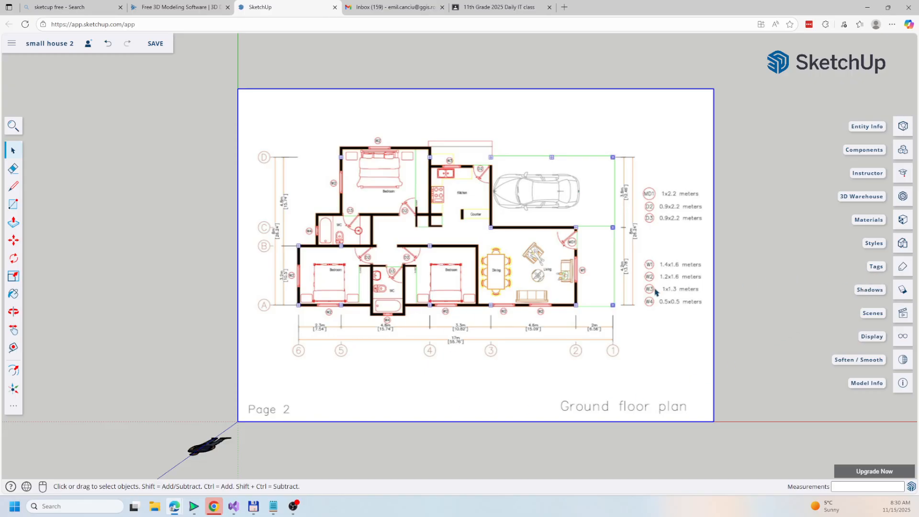
Create a new tag named picture
left_click(903, 270)
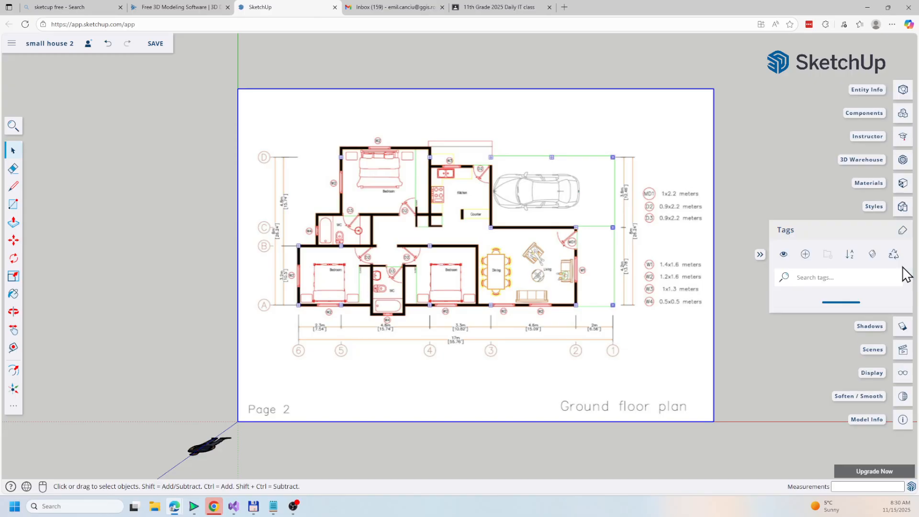
left_click(805, 255)
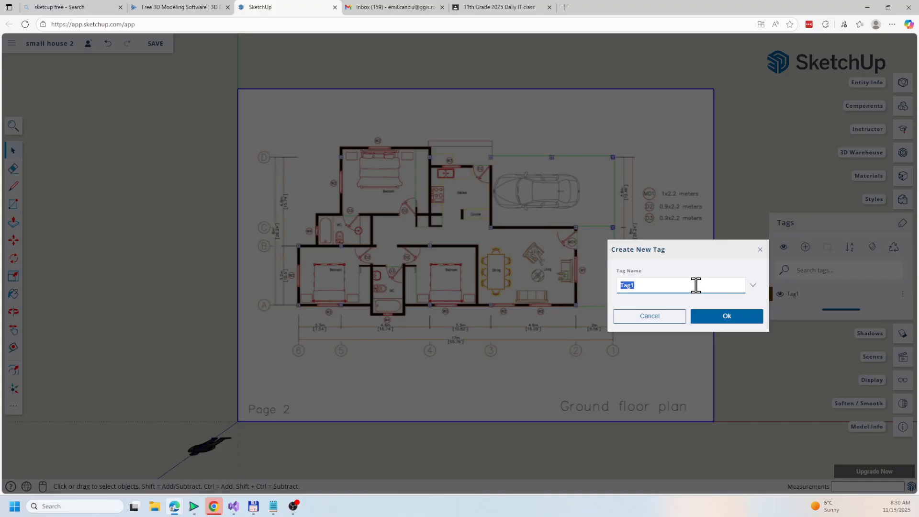
type("picture")
left_click(719, 317)
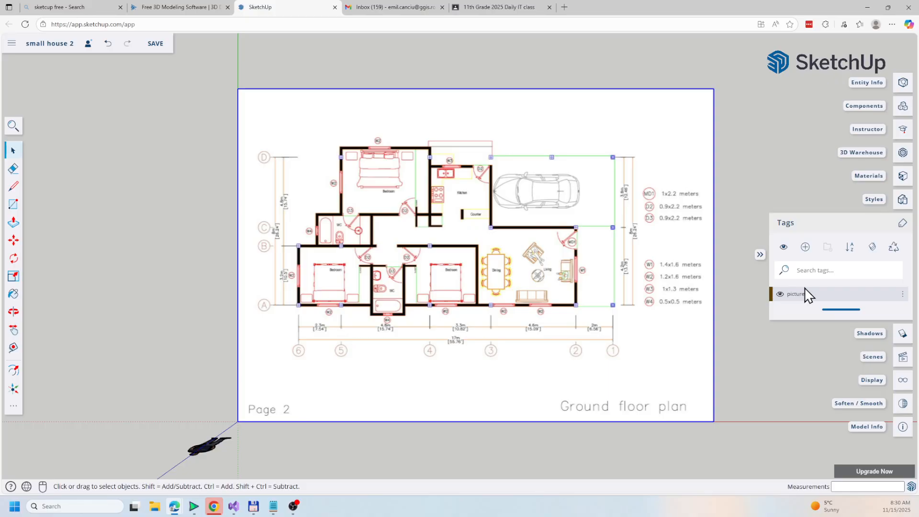
left_click(787, 228)
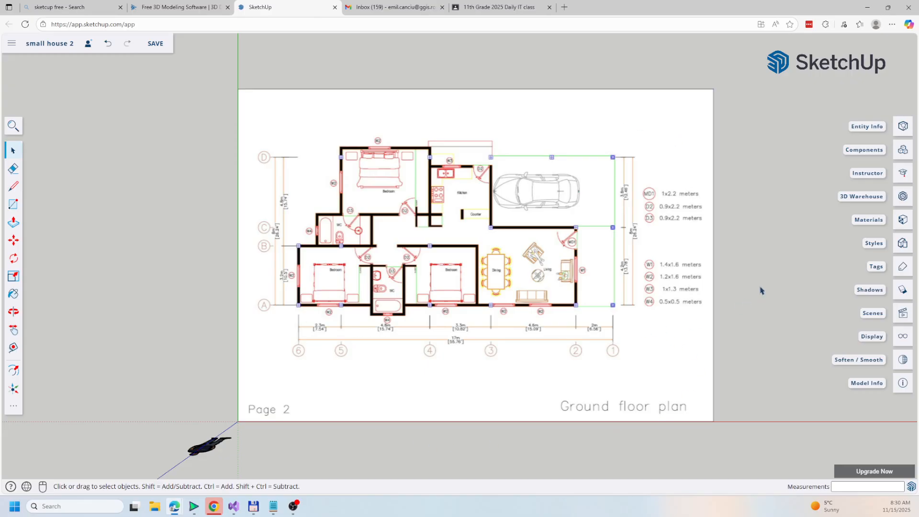
Select the floor plan image and assign it to the picture tag
left_click(904, 126)
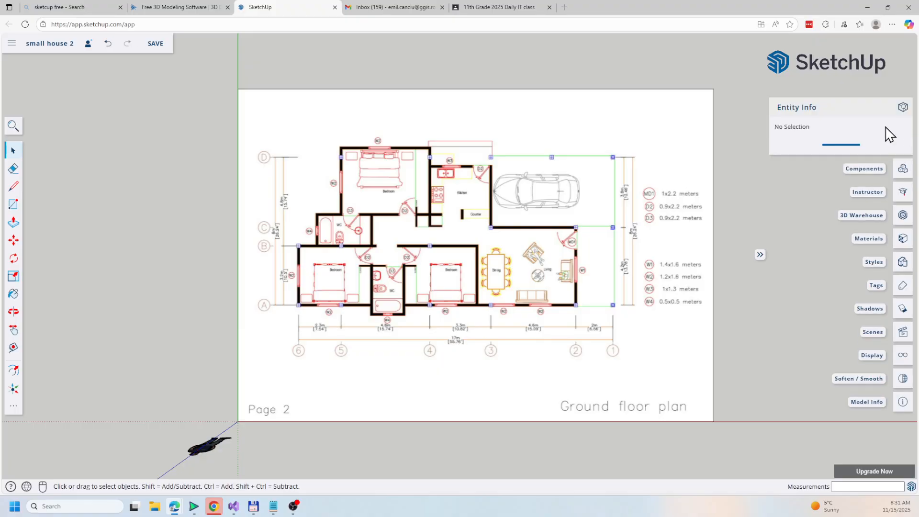
left_click(585, 237)
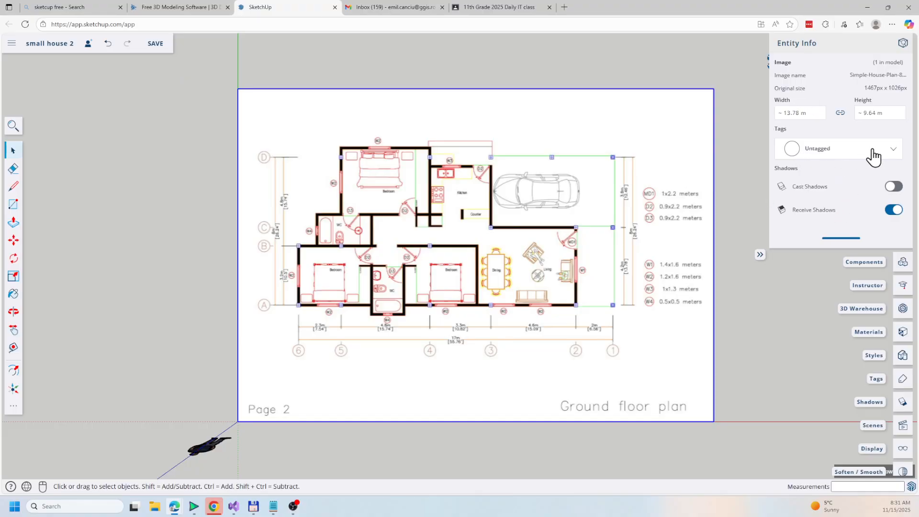
left_click(891, 152)
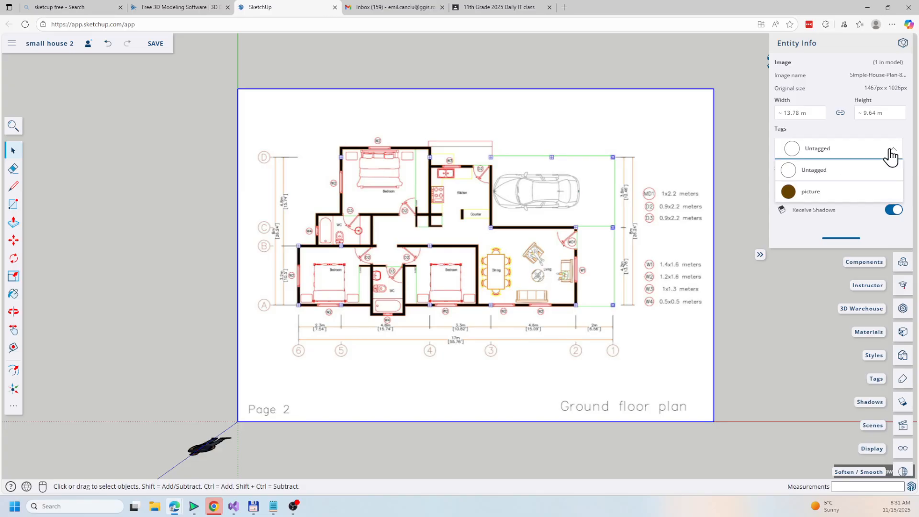
left_click(829, 194)
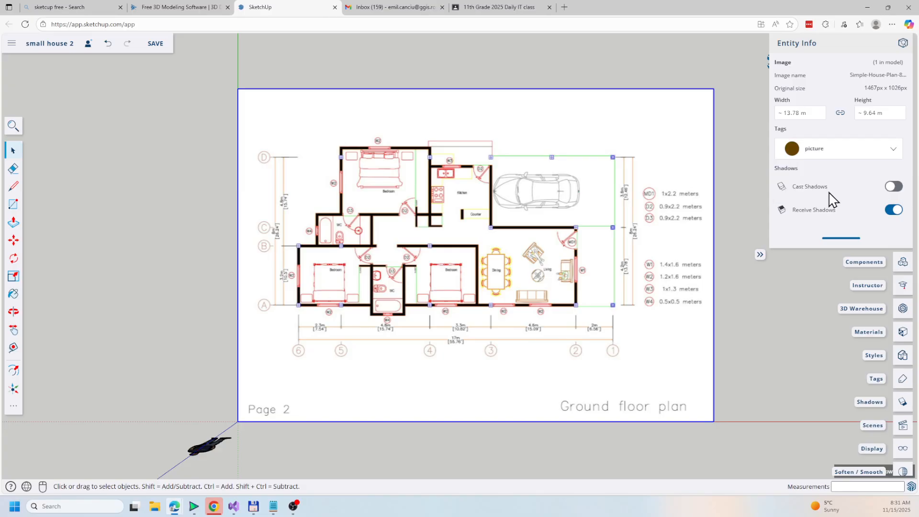
left_click(806, 46)
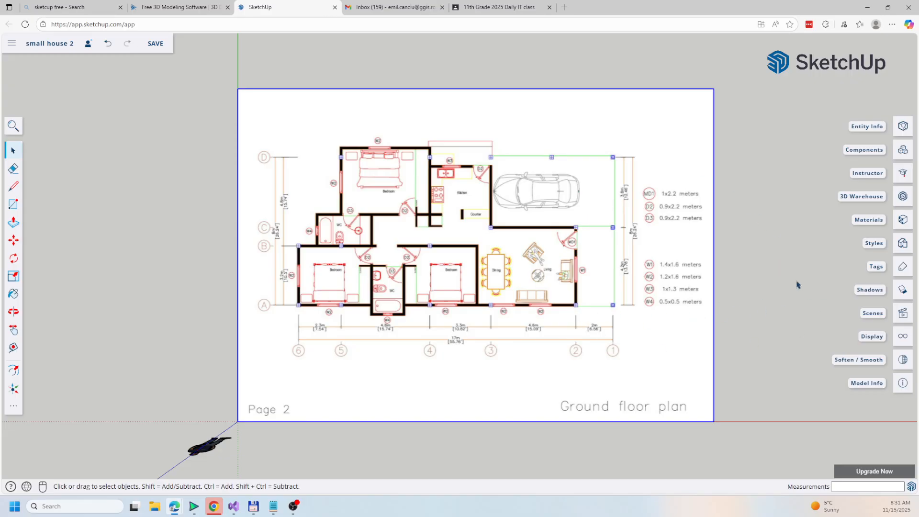
Toggle the picture tag's visibility off and back on
left_click(902, 268)
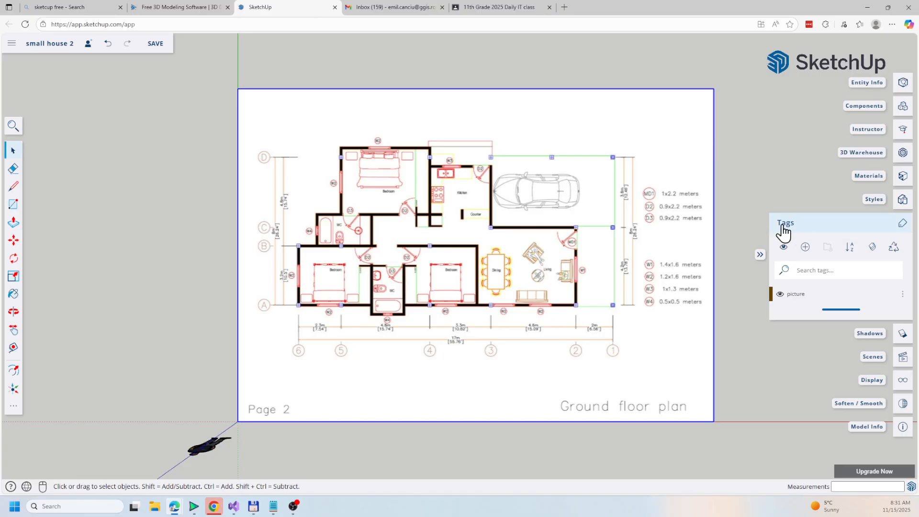
left_click(779, 294)
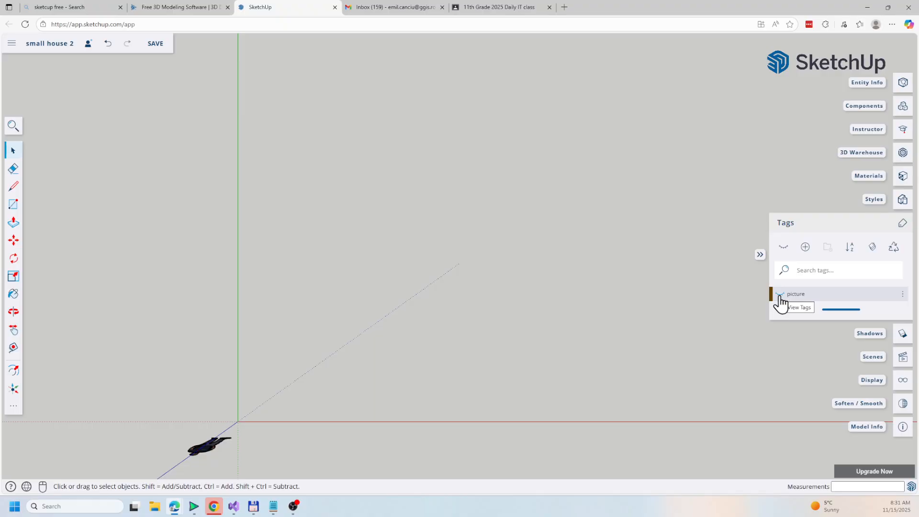
left_click(780, 294)
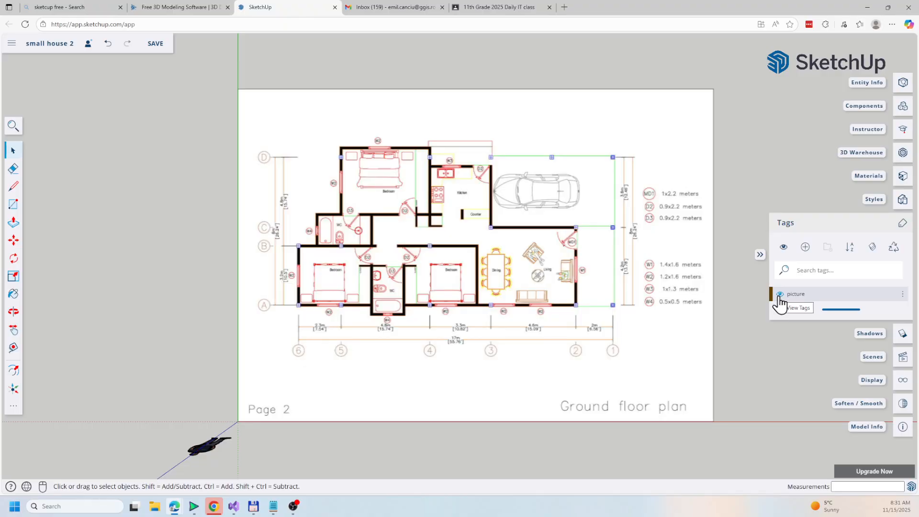